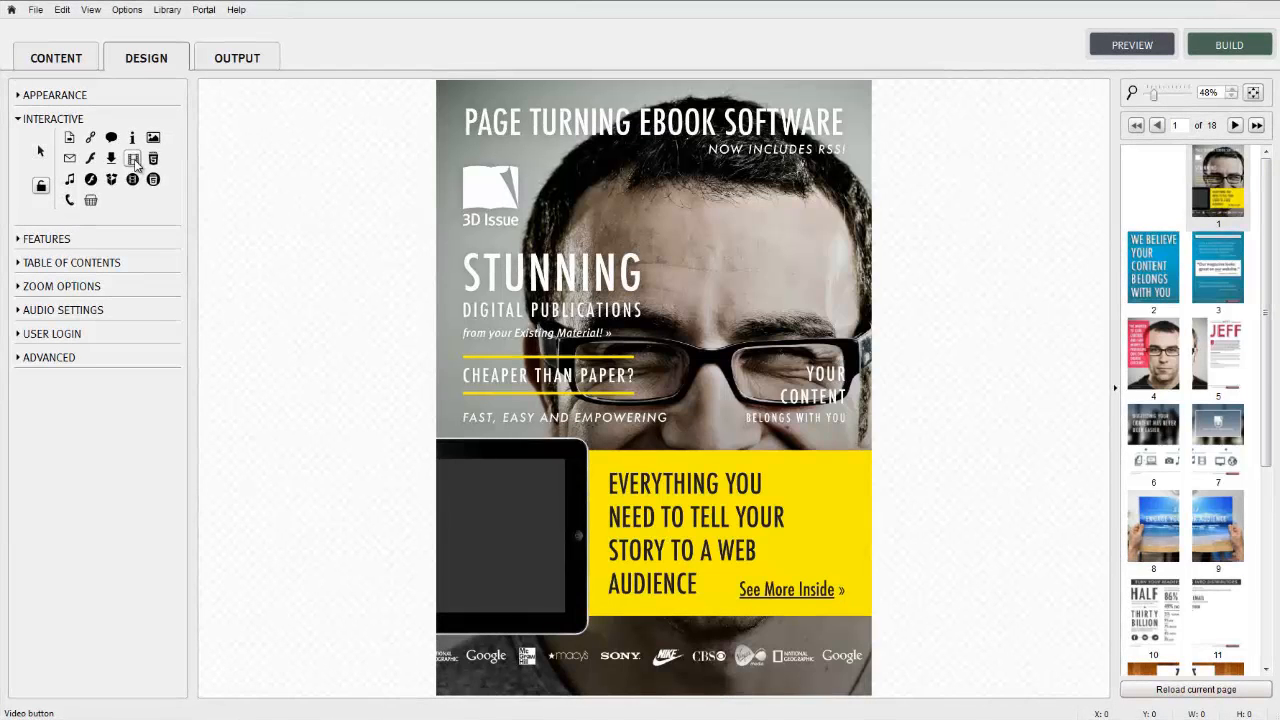
- Go to page 7 of the publication in the Design page thumbnails
left_click(1218, 430)
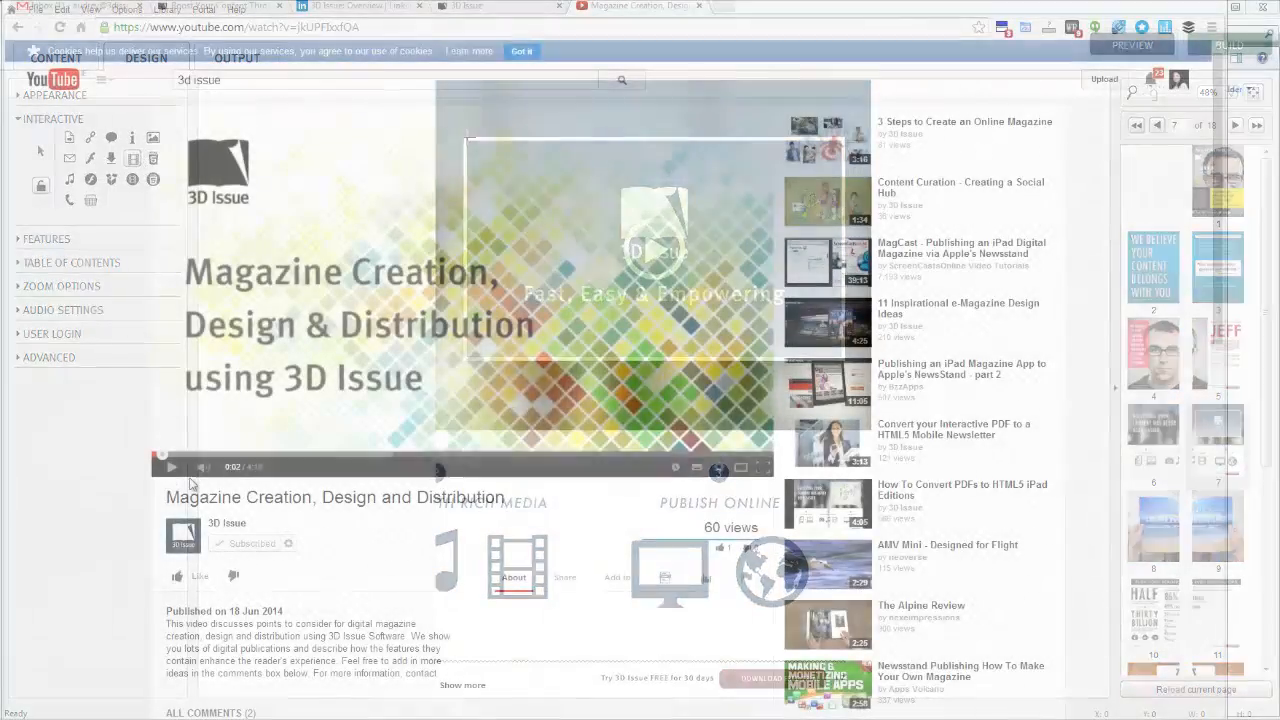
- Try the Button object type in the first video settings dialog, then discard it without saving
left_click(168, 468)
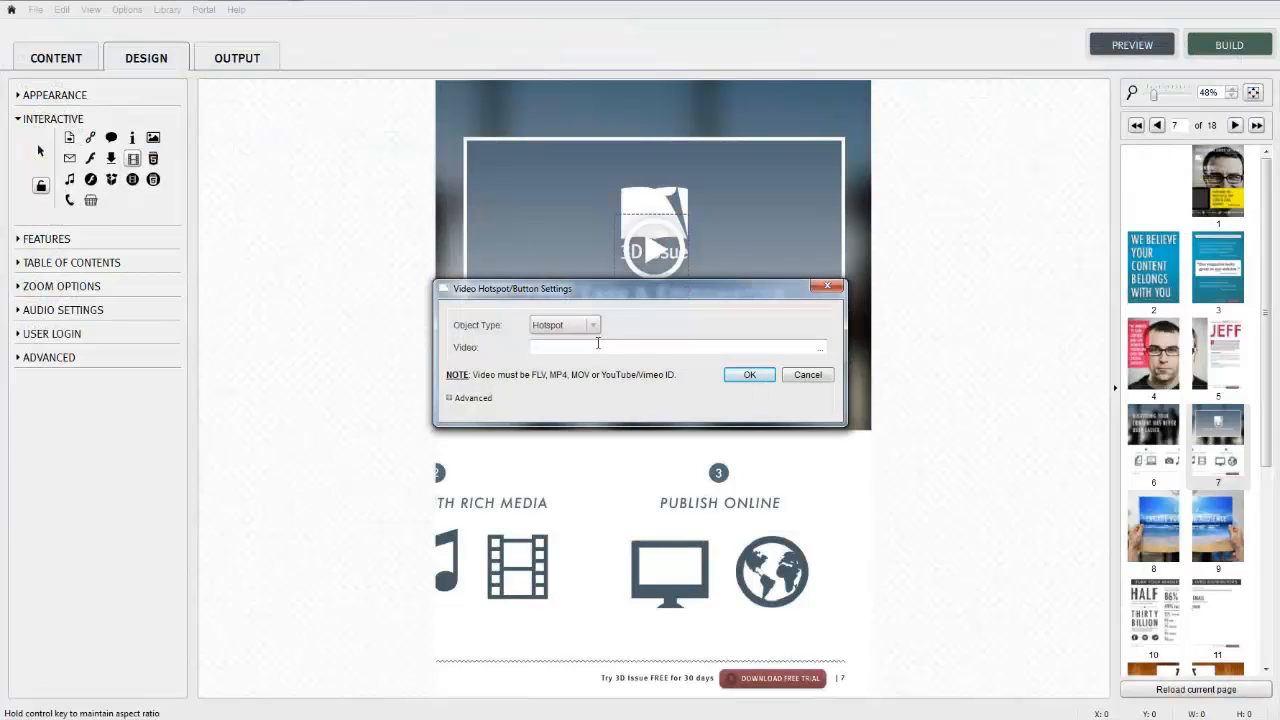
left_click(593, 325)
left_click(565, 354)
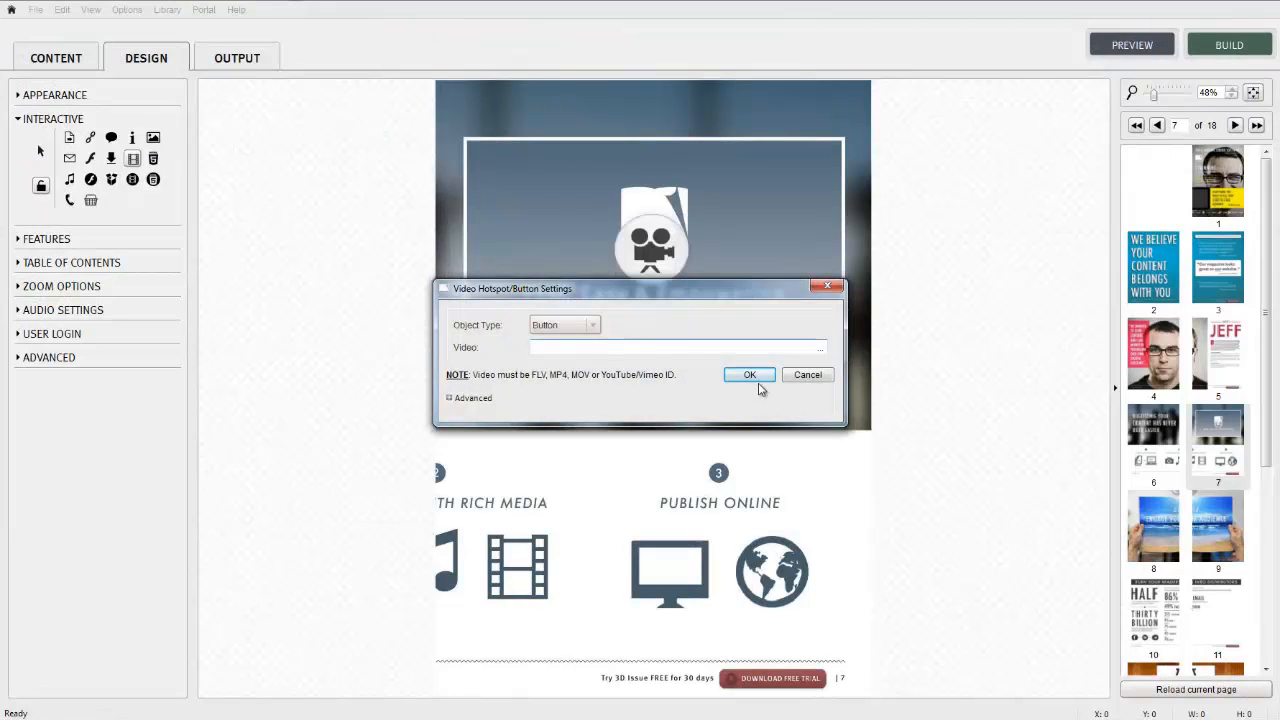
left_click_drag(748, 290, 748, 315)
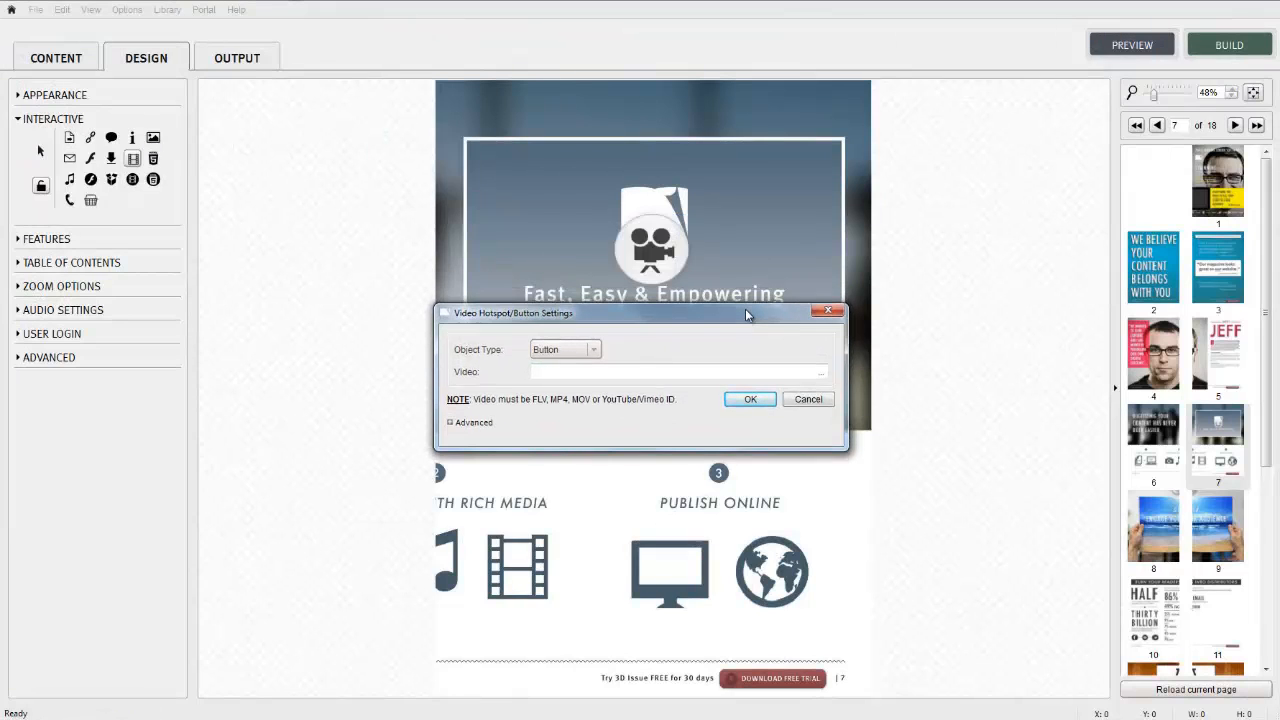
left_click(750, 399)
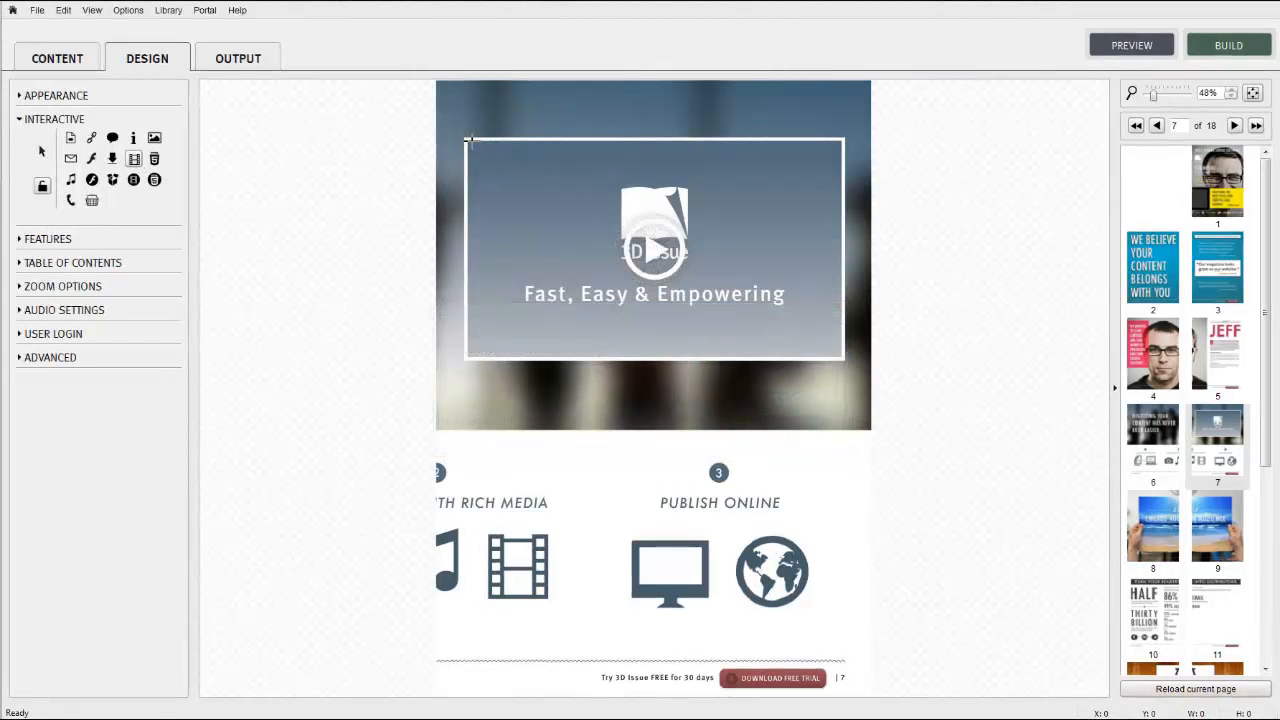
- Mark a video hotspot area over page 7's video frame and bring up its object type list
left_click_drag(468, 140, 790, 340)
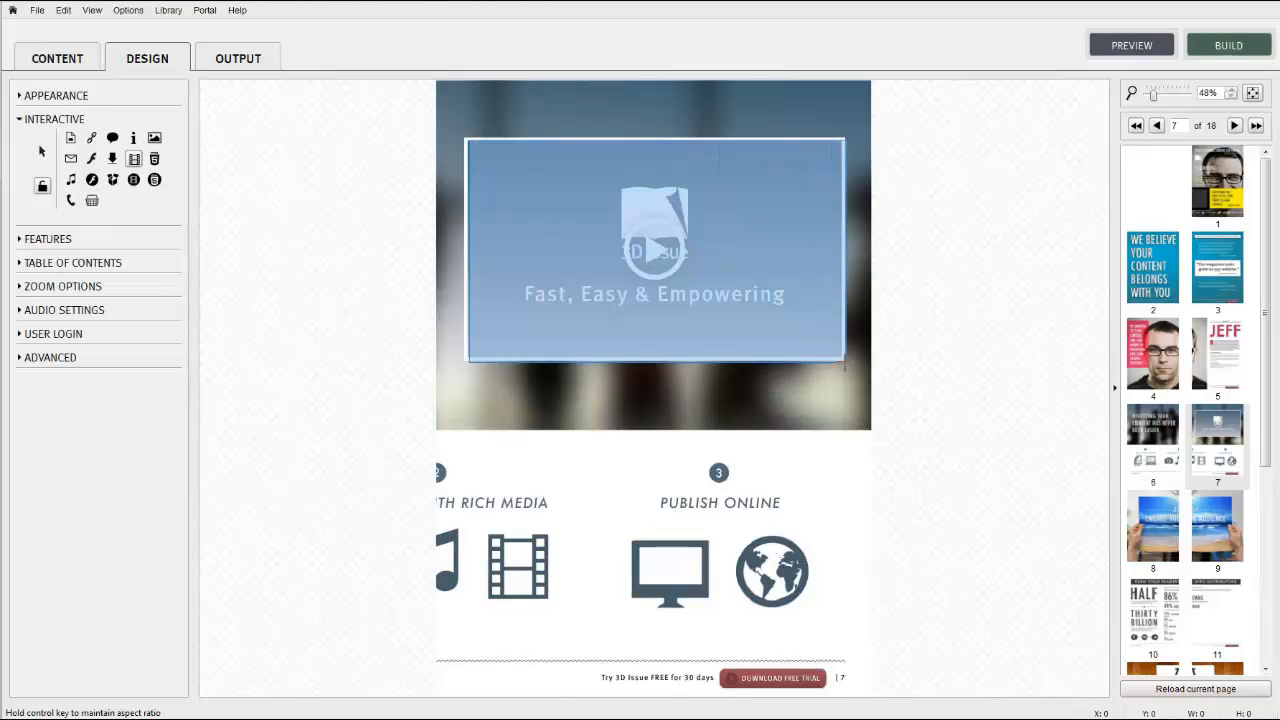
left_click(590, 325)
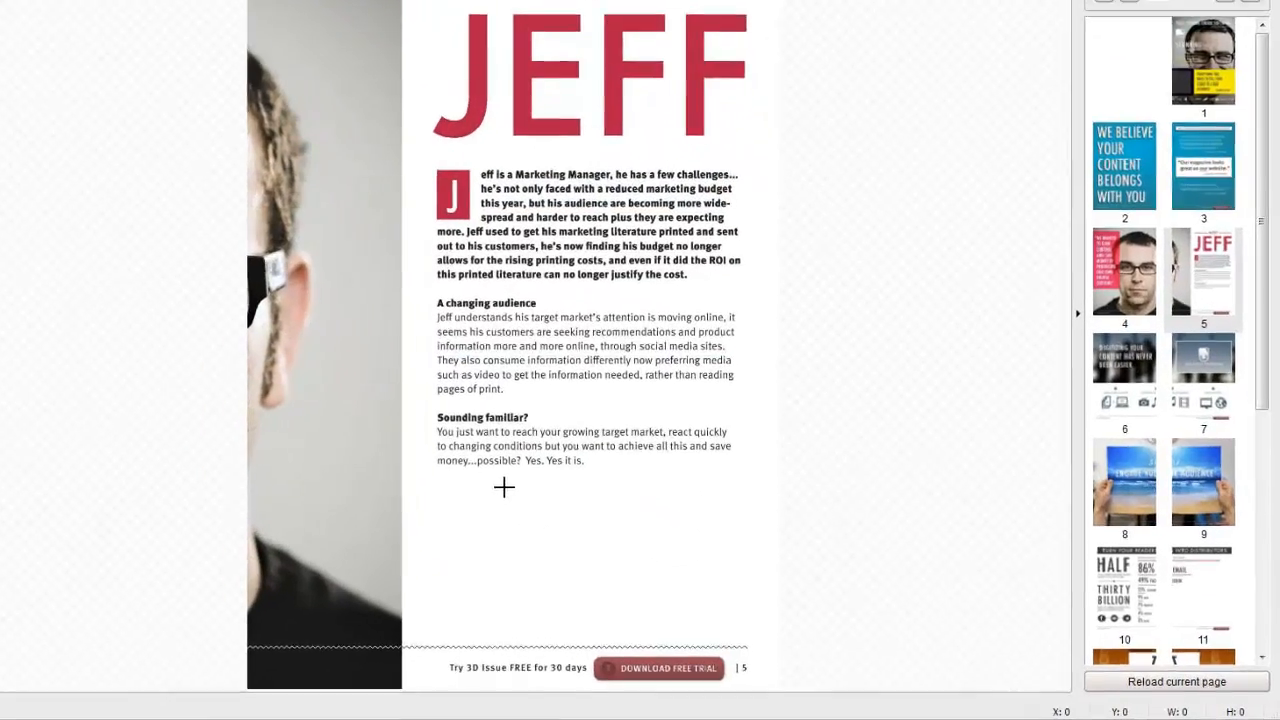
- Mark a video area below the Meet Jeff text and make it a Button object
left_click_drag(653, 531, 568, 625)
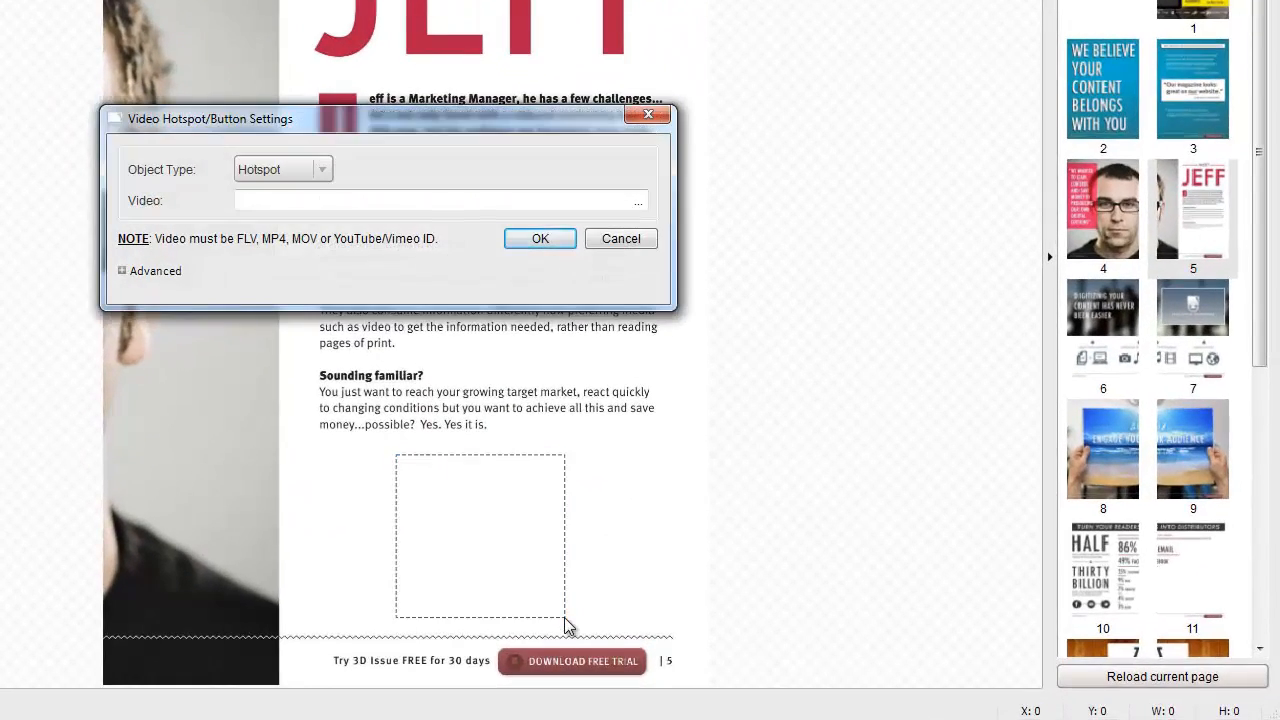
left_click(283, 169)
left_click(313, 208)
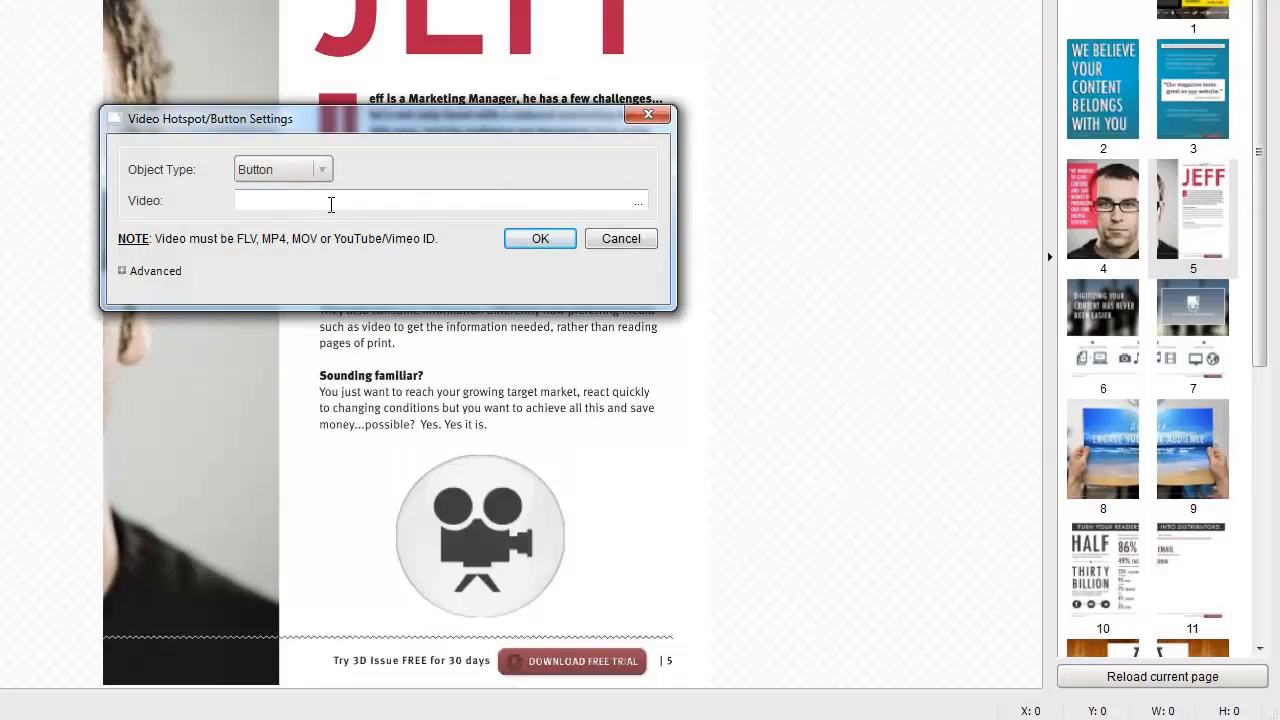
- Link the video button to the 23. Download.mp4 recording
left_click(643, 204)
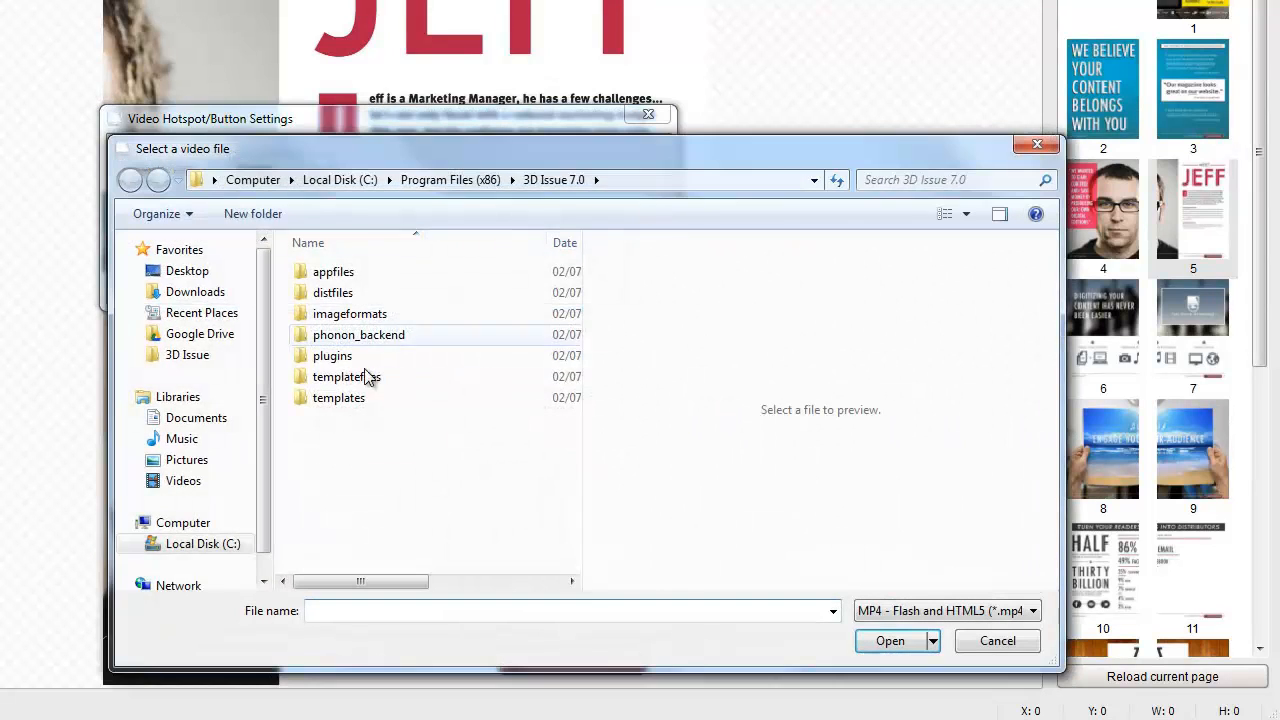
left_click(195, 275)
left_click(346, 334)
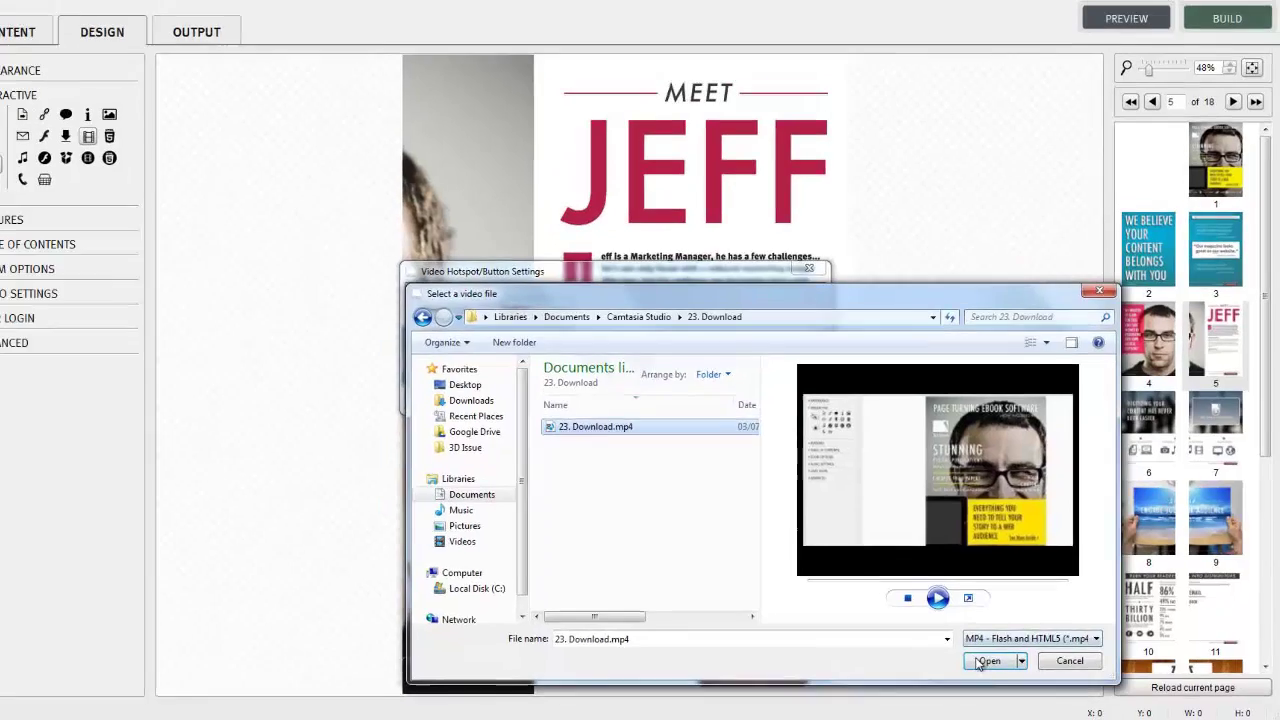
left_click(988, 661)
- Leave Auto Start On Page off in the advanced settings and save the Meet Jeff video button
left_click(449, 397)
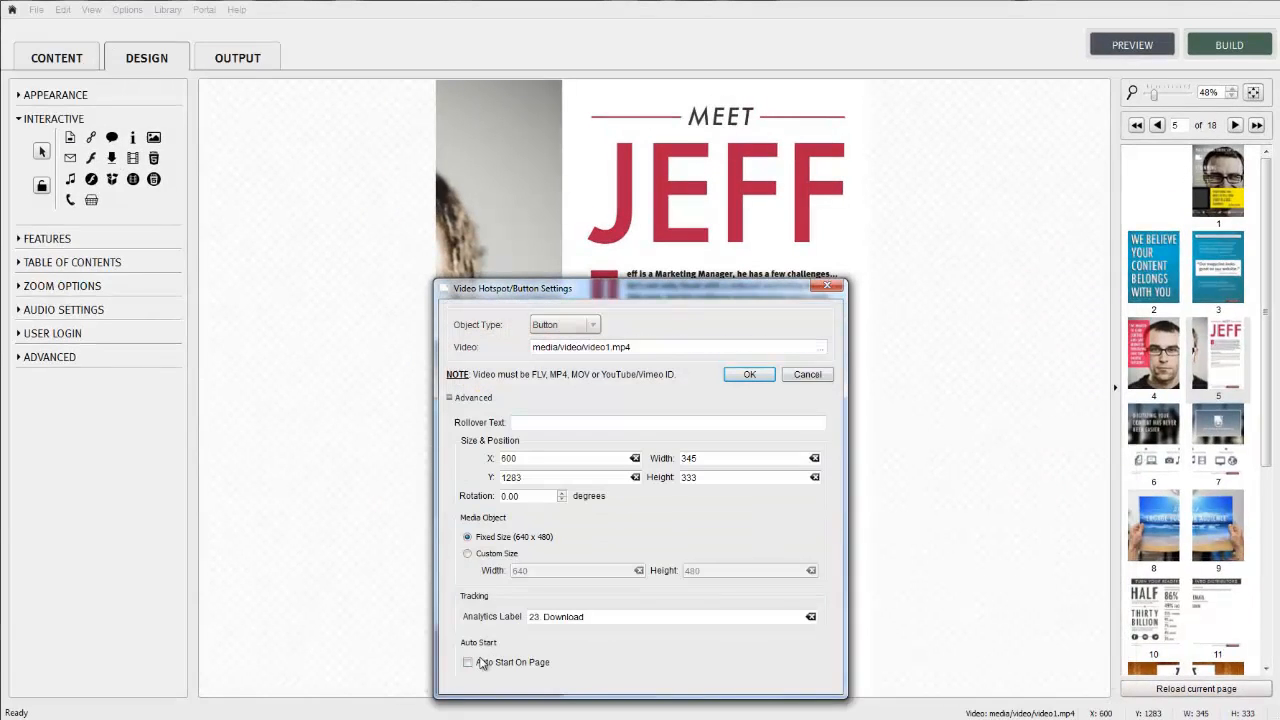
left_click(468, 663)
left_click(468, 663)
left_click(826, 288)
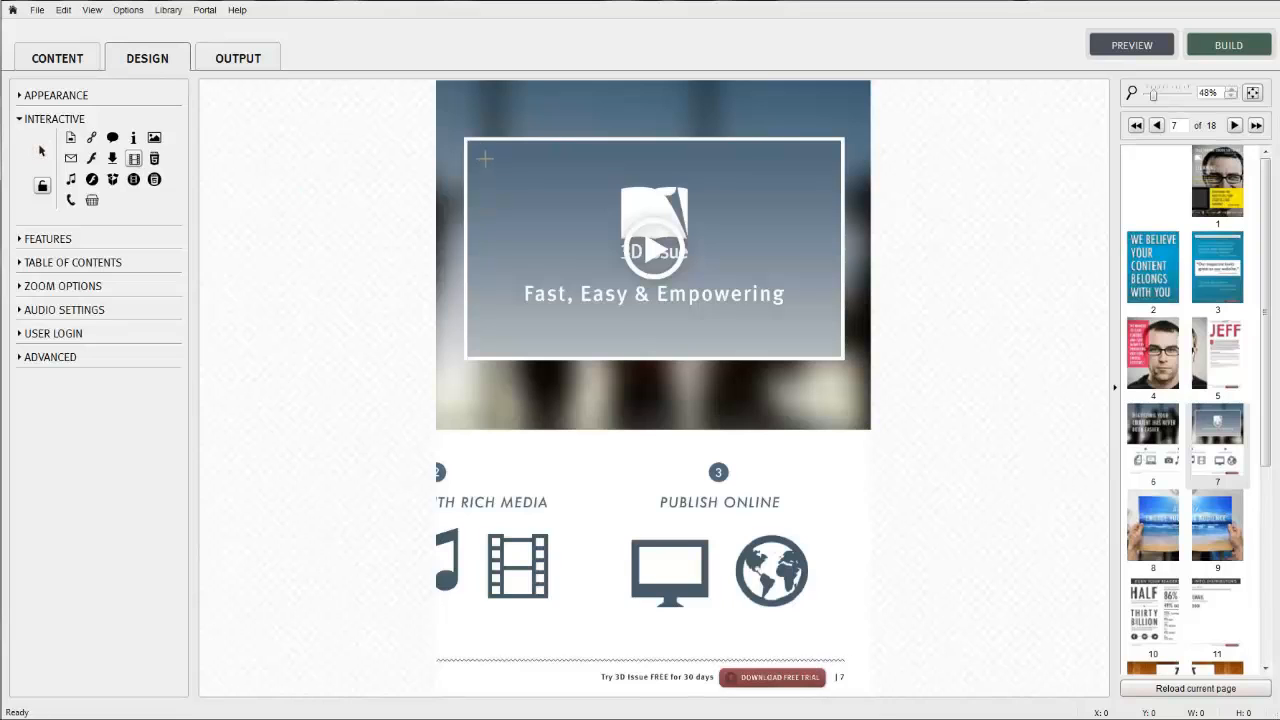
- Mark a new video hotspot area spanning page 7's video frame
left_click_drag(468, 142, 838, 356)
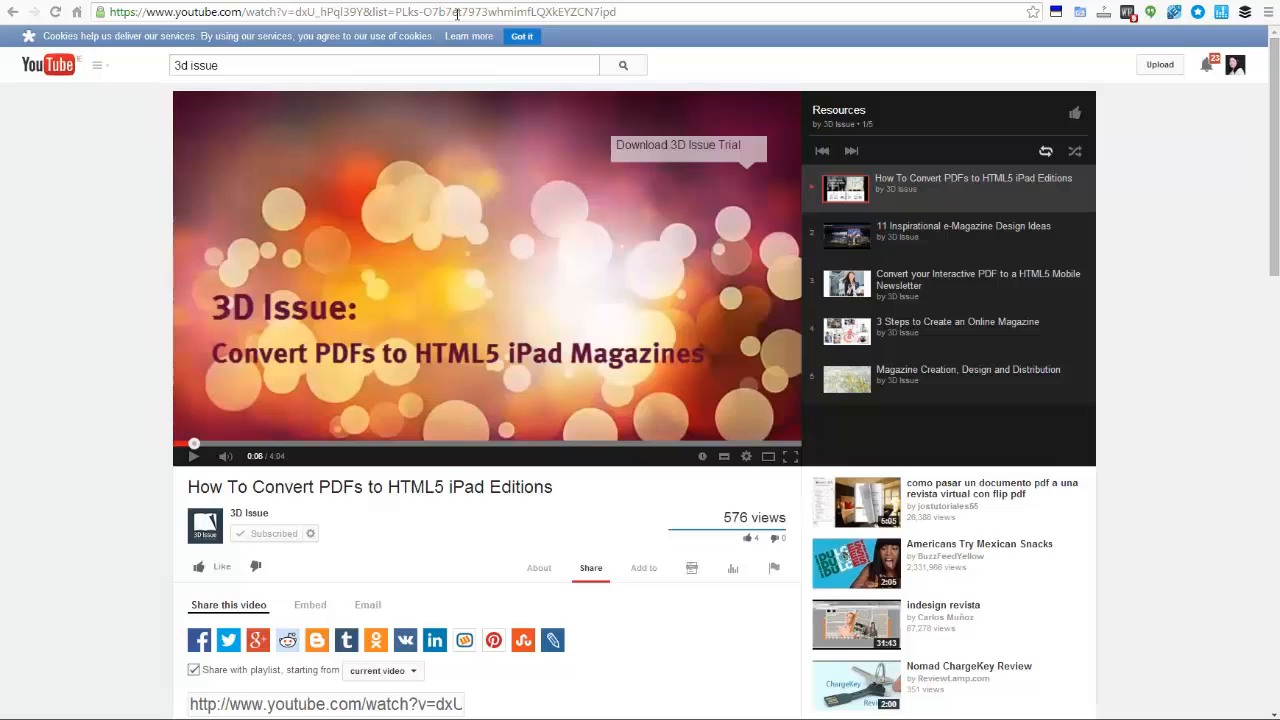
- Copy the v= video ID from the YouTube address bar and switch back to 3D Issue
left_click(320, 11)
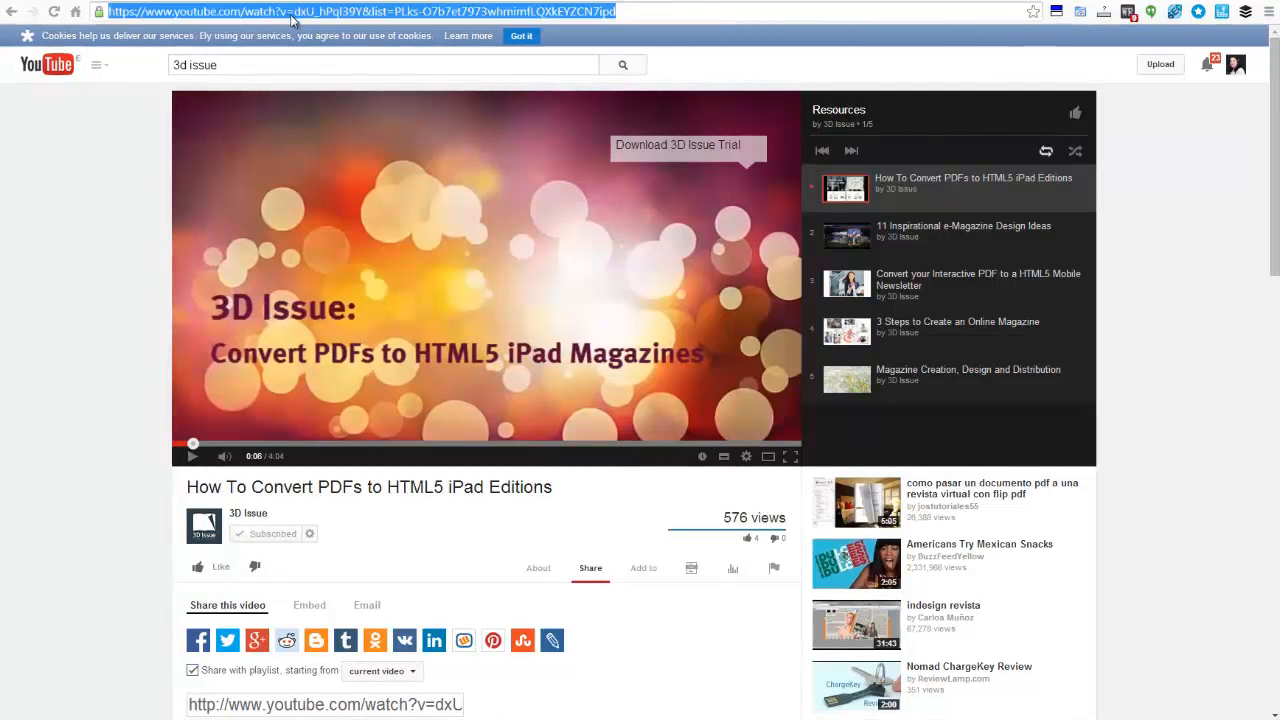
left_click(288, 11)
left_click_drag(294, 11, 370, 11)
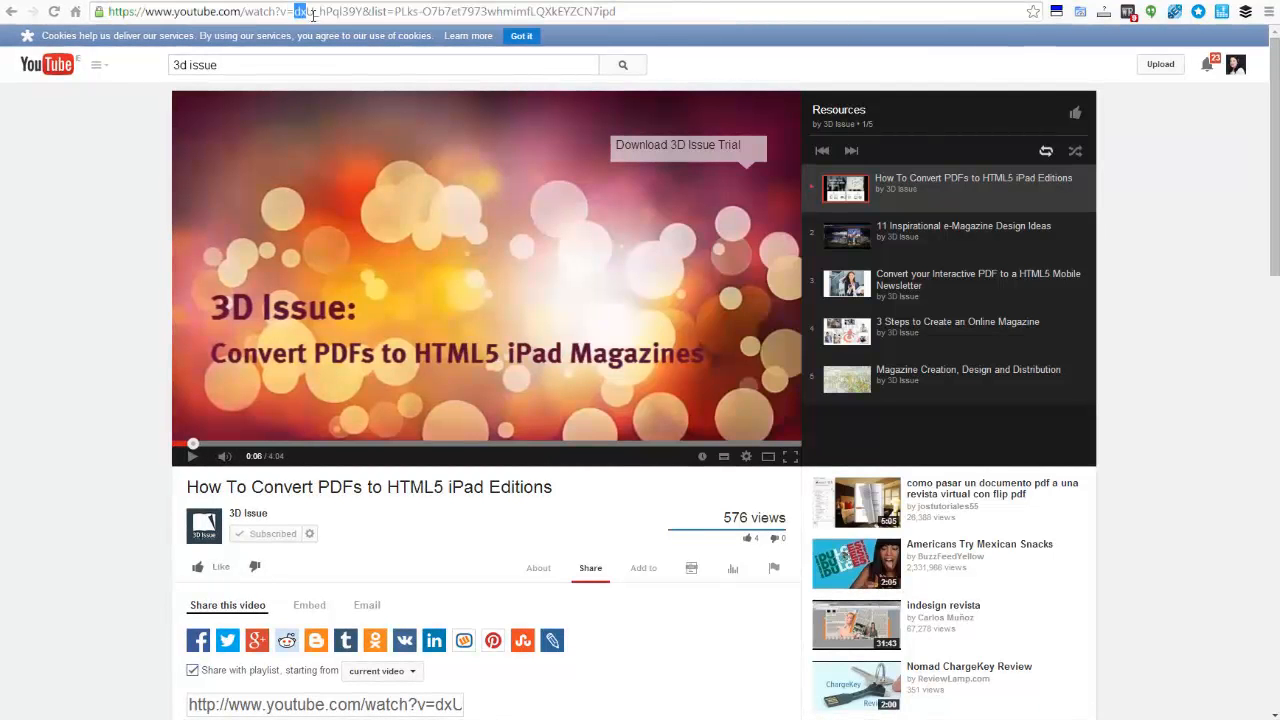
right_click(362, 11)
left_click(382, 64)
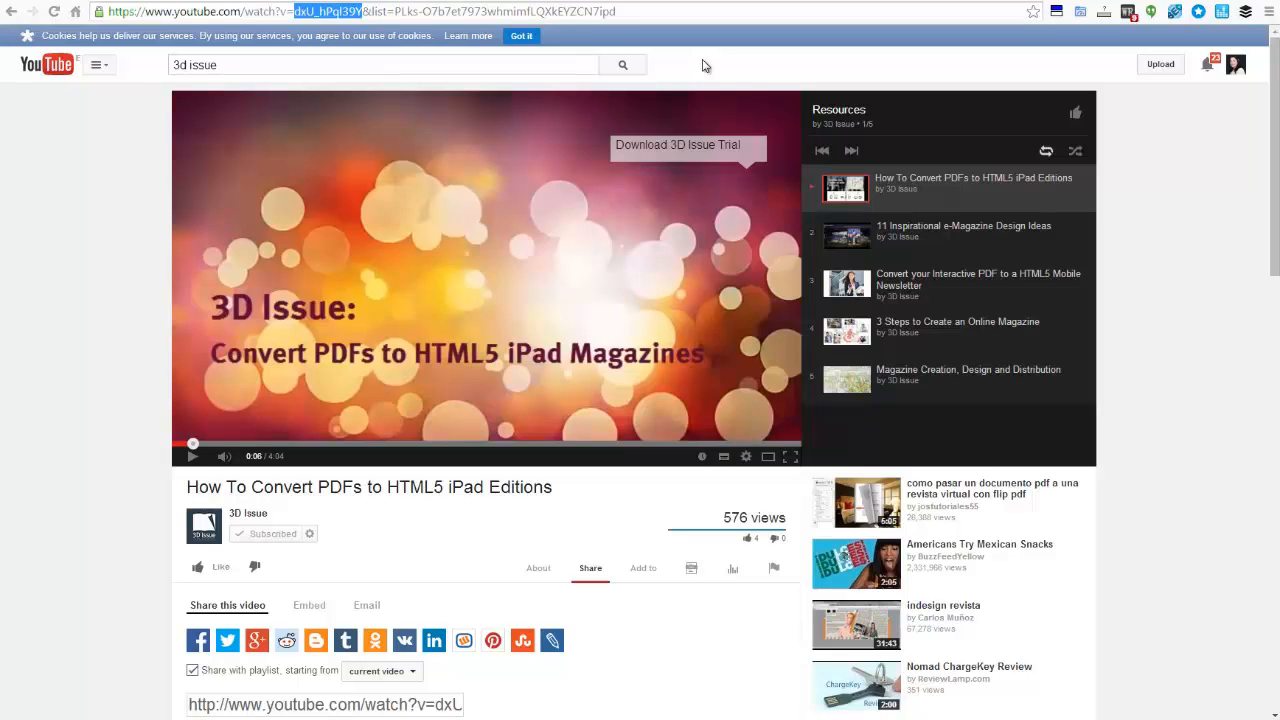
key("alt+Tab")
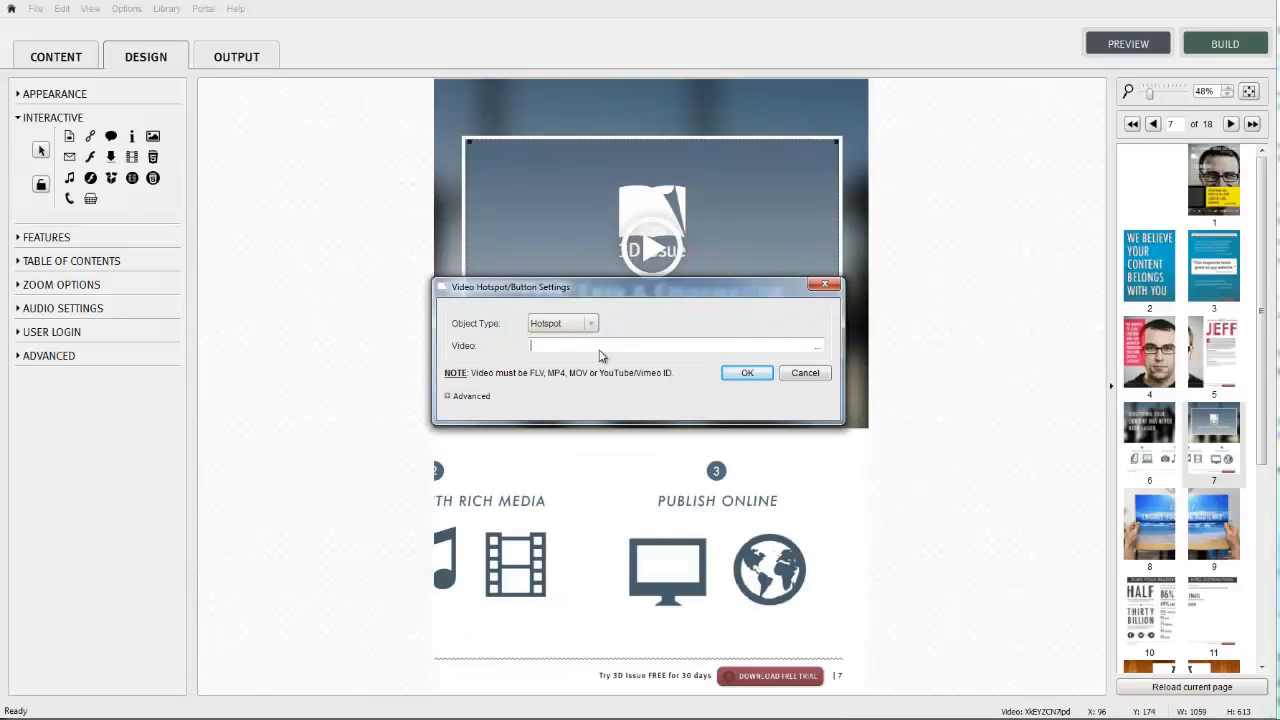
- Paste the YouTube ID dxU_hPql39Y as the hotspot's video source and enable Auto Start On Page
right_click(600, 349)
left_click(636, 430)
left_click(449, 397)
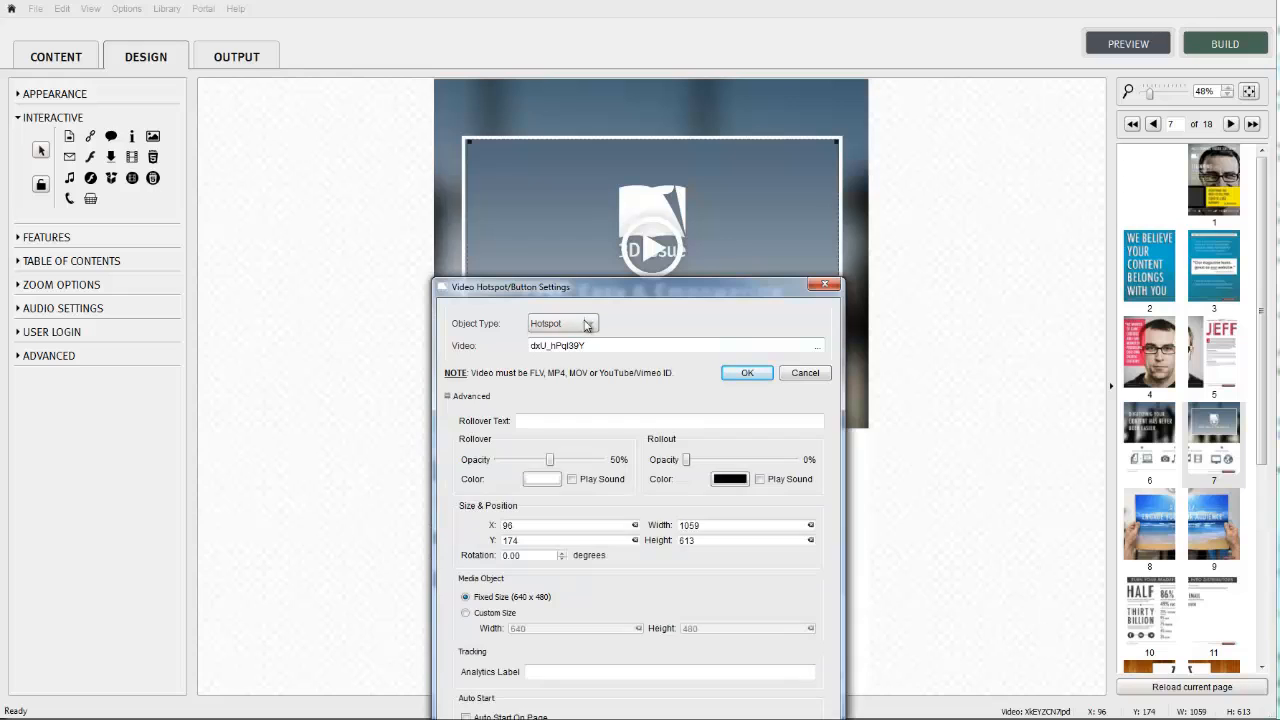
left_click_drag(602, 290, 604, 148)
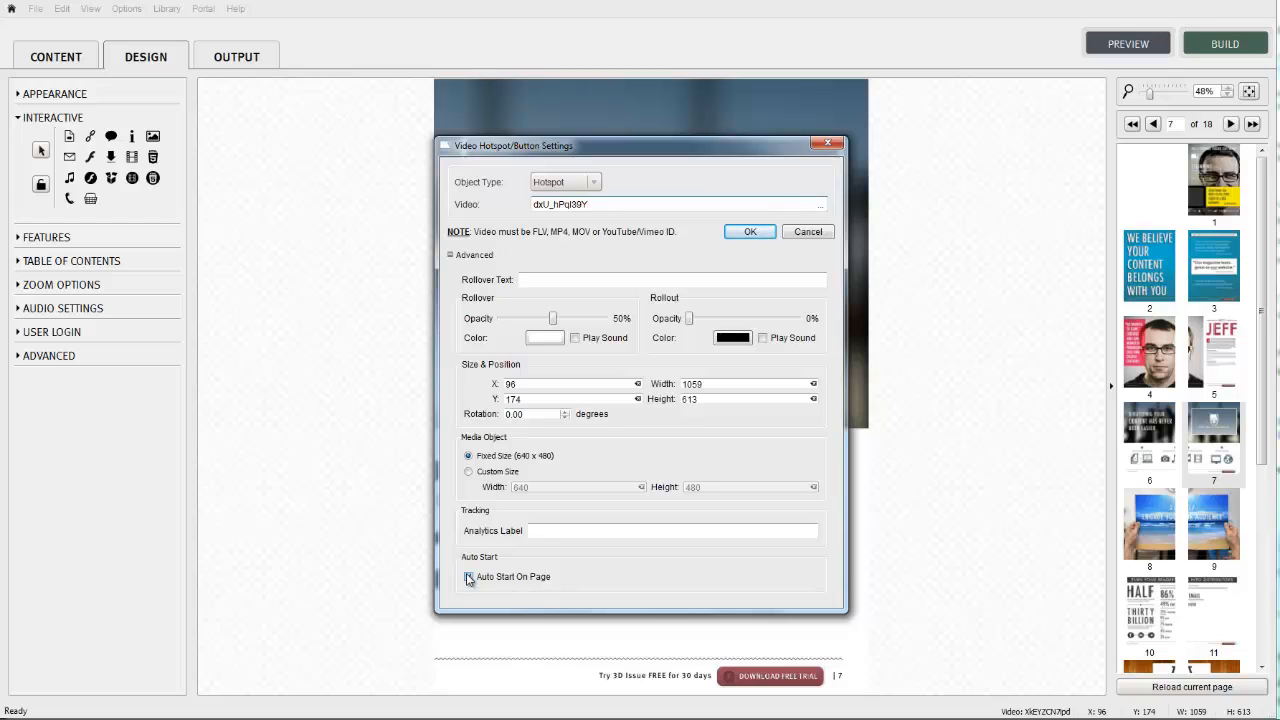
left_click(468, 577)
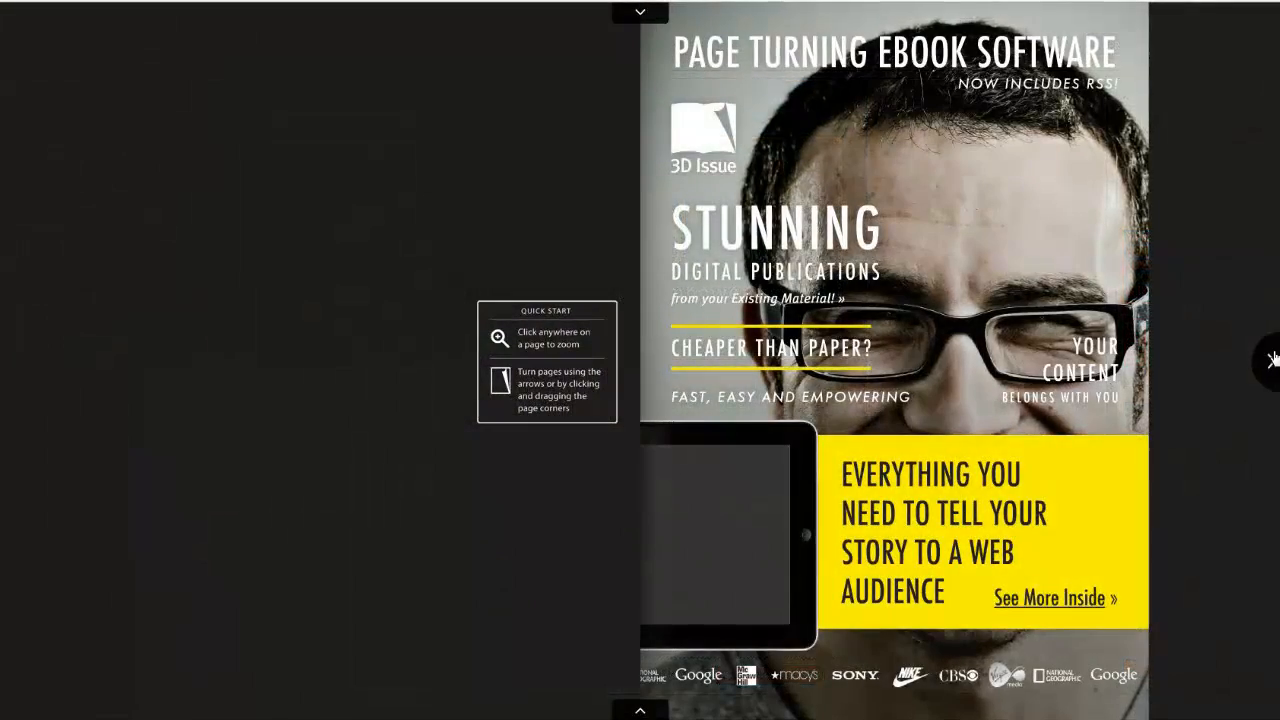
- Page the preview forward to the Meet Jeff spread and play its video button clip
left_click(1270, 360)
left_click(1270, 360)
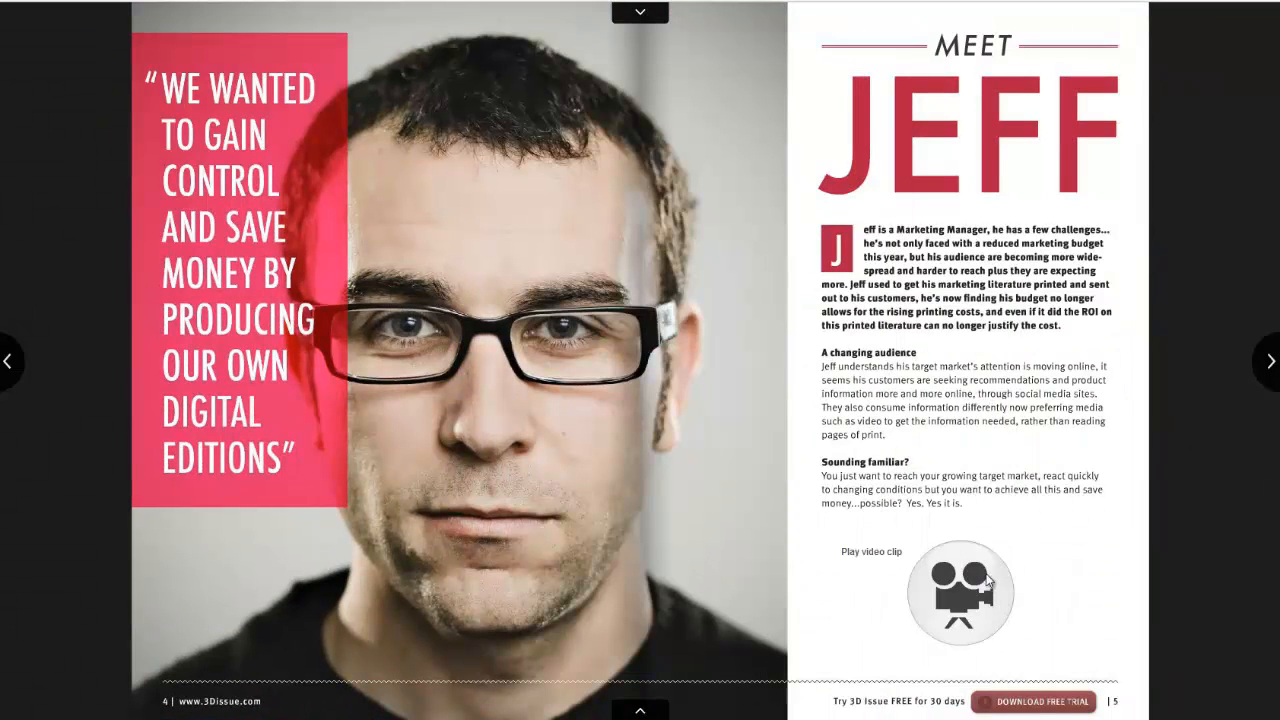
left_click(986, 578)
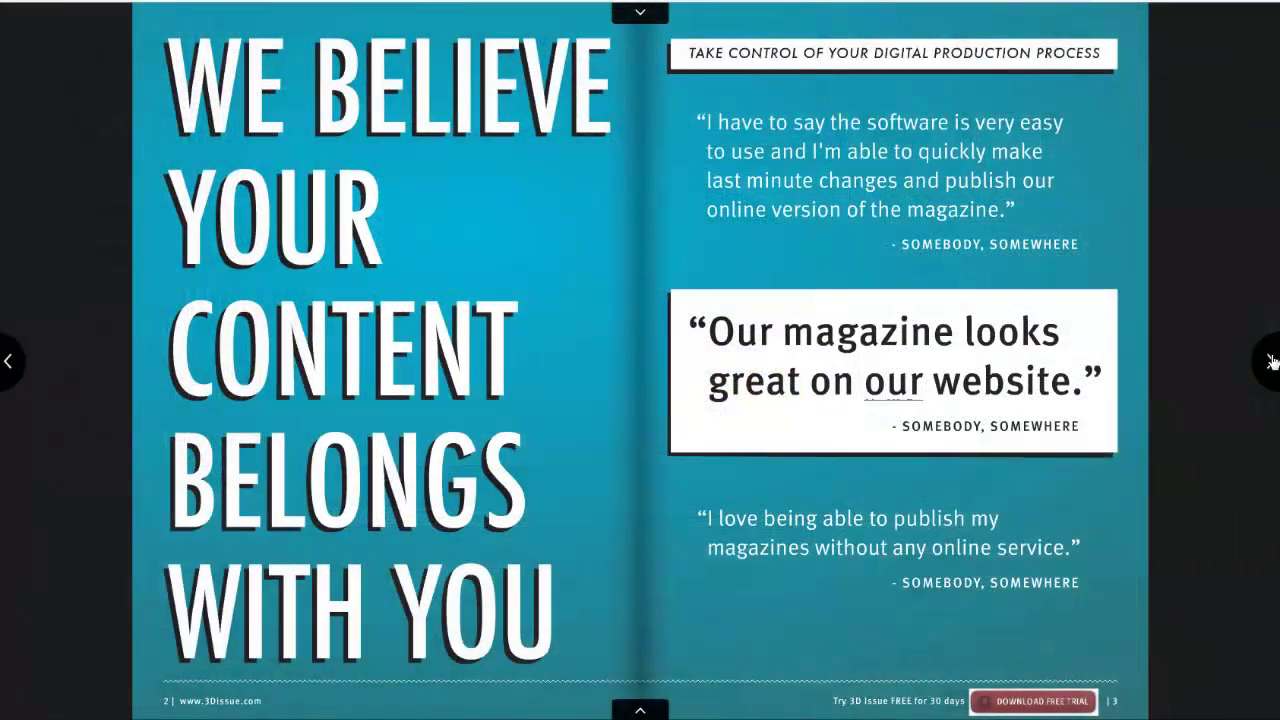
left_click(1271, 360)
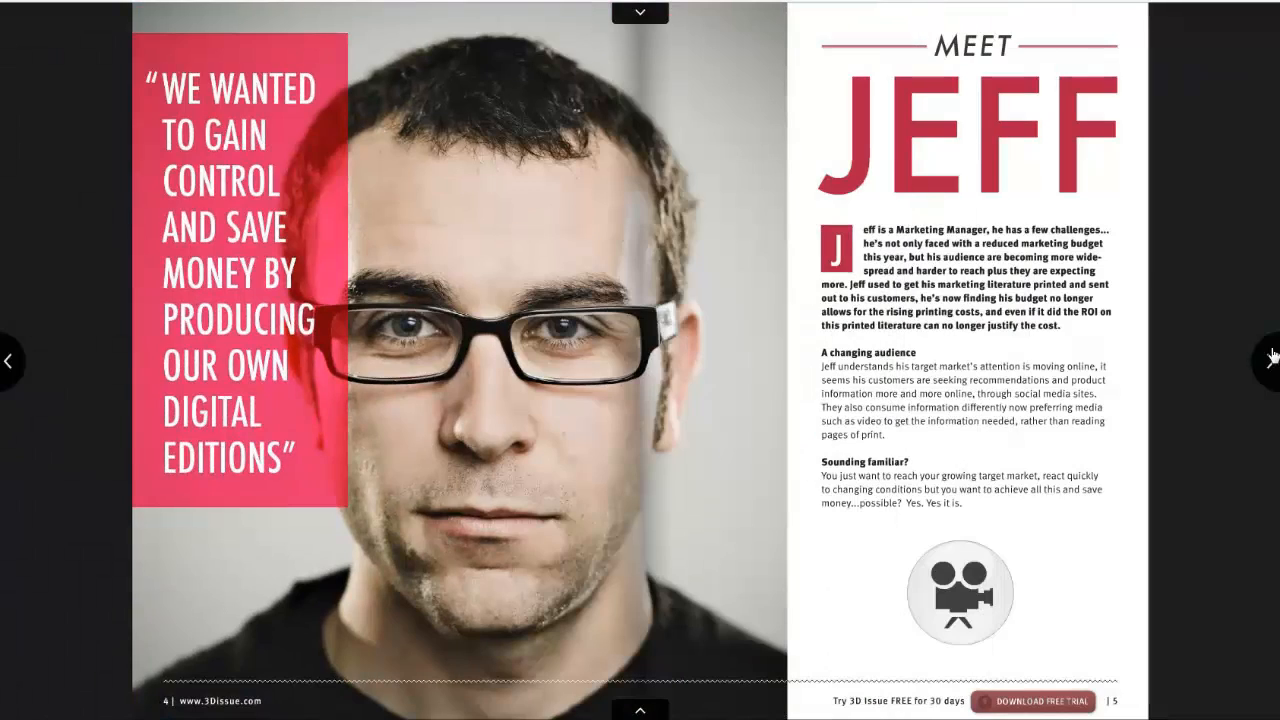